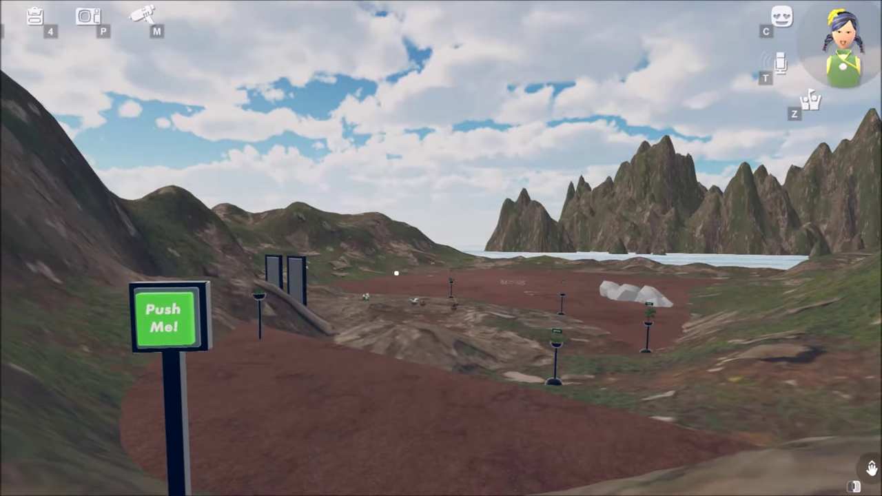
# - Walk to the "Push Me!" sign and push its green button
pyautogui.press('Right')
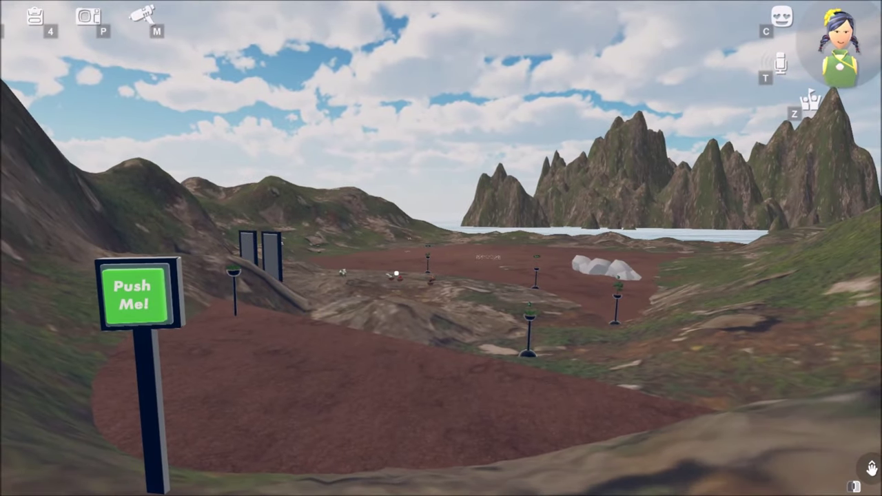
pyautogui.press('w')
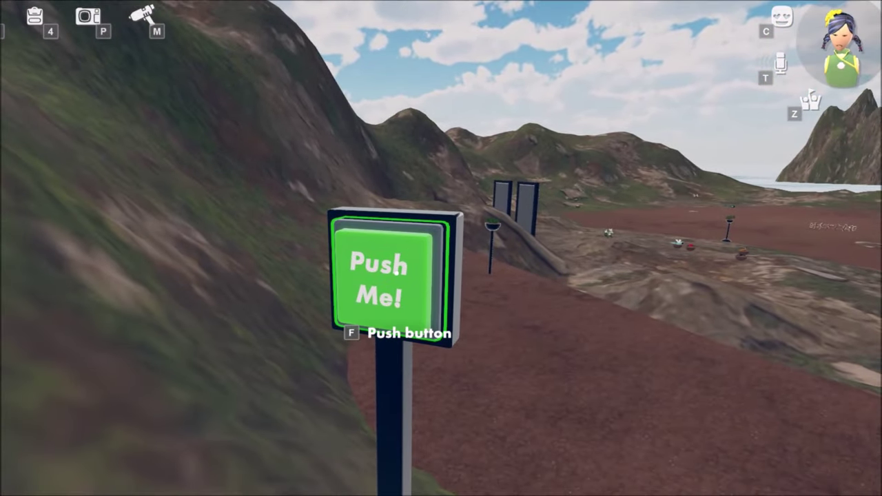
pyautogui.press('f')
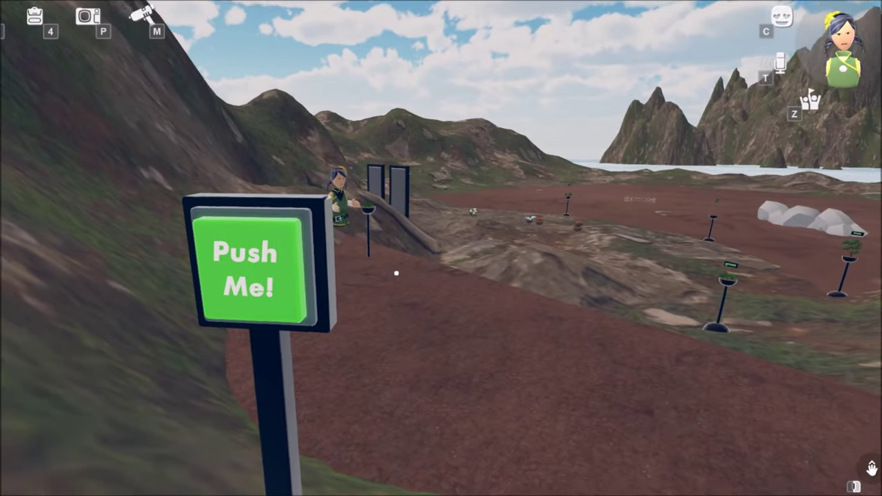
pyautogui.press('d')
pyautogui.press('Right')
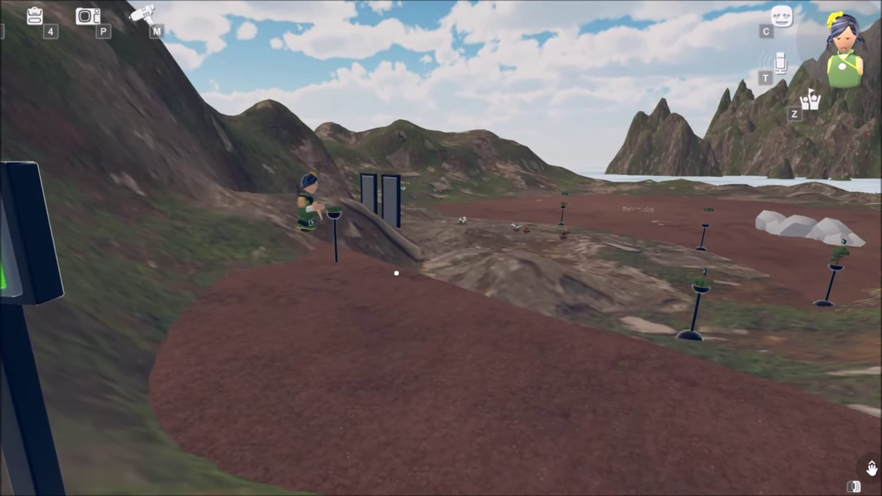
pyautogui.press('Right')
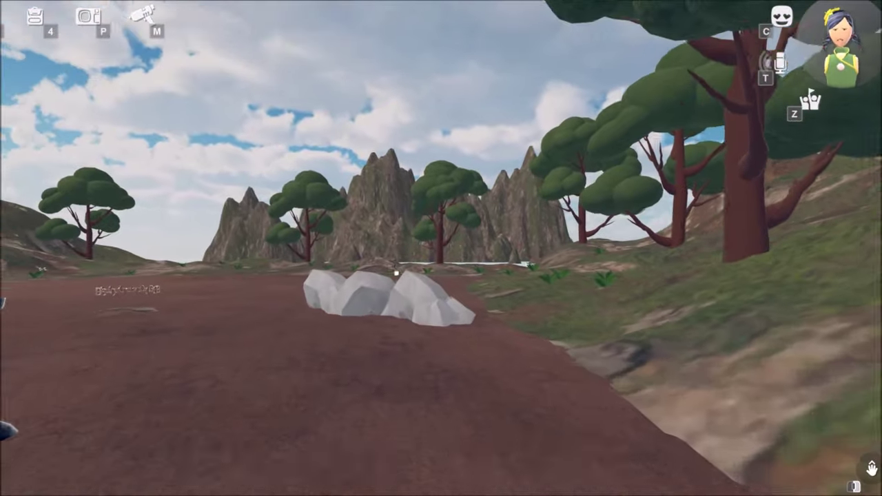
# - Go to the rose's flowerpot and test its hold-to-use interaction
pyautogui.press('w')
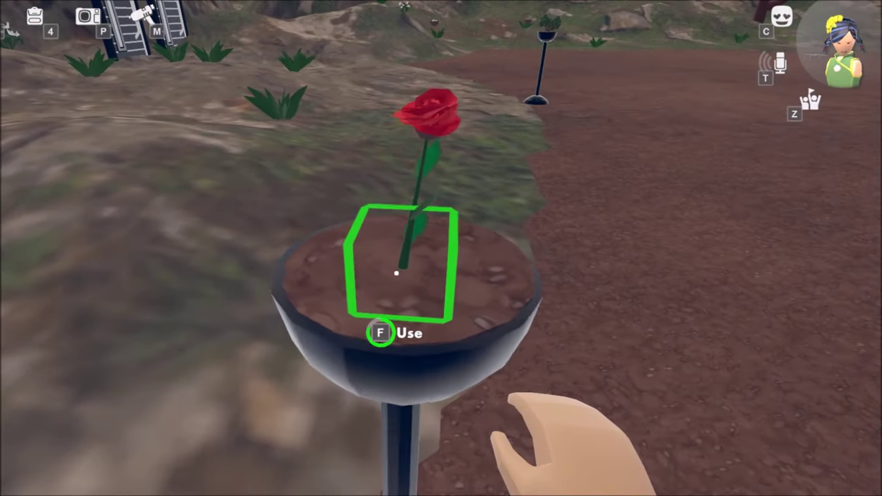
pyautogui.press('f')
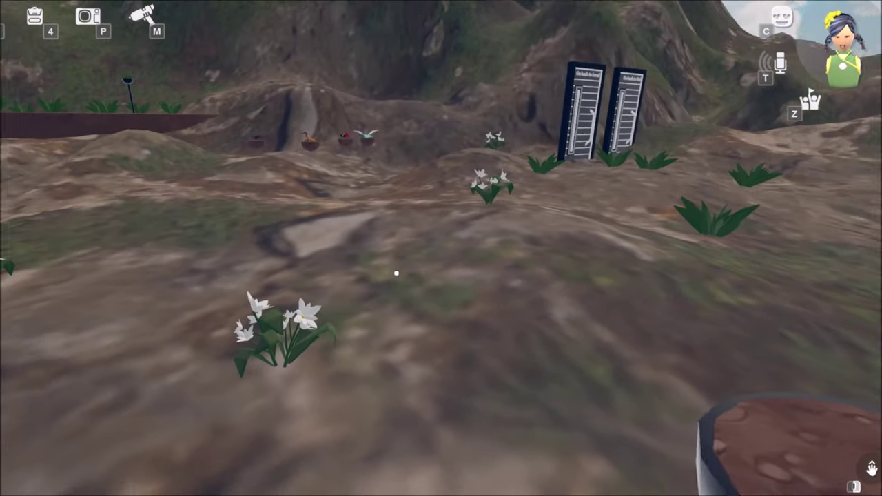
pyautogui.press('f')
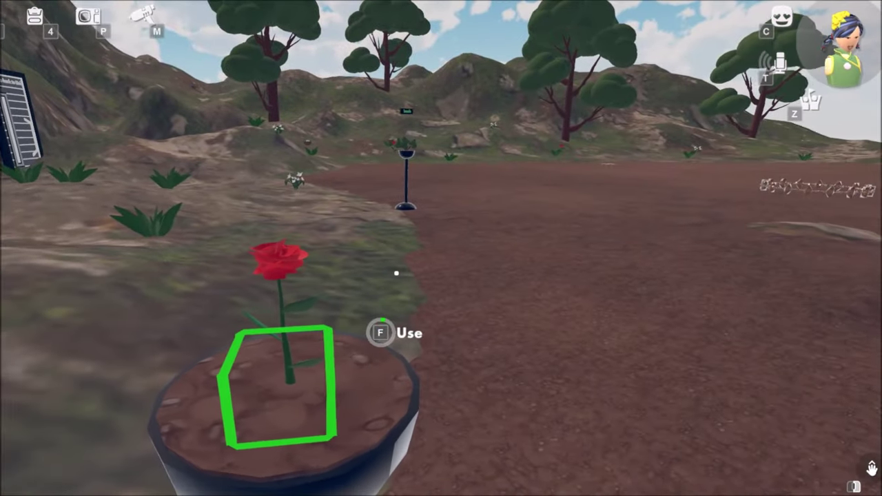
pyautogui.press('Right')
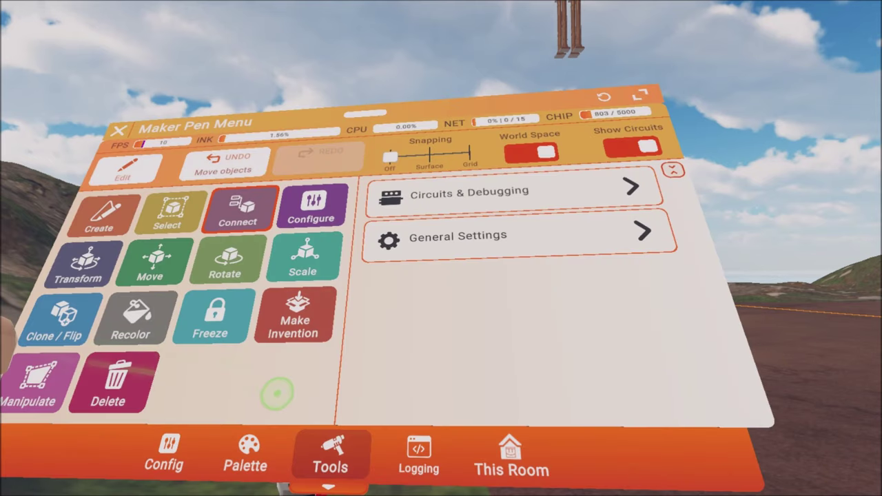
# - Search the object palette for "inte" and spawn an Interaction Volume V2
pyautogui.click(249, 454)
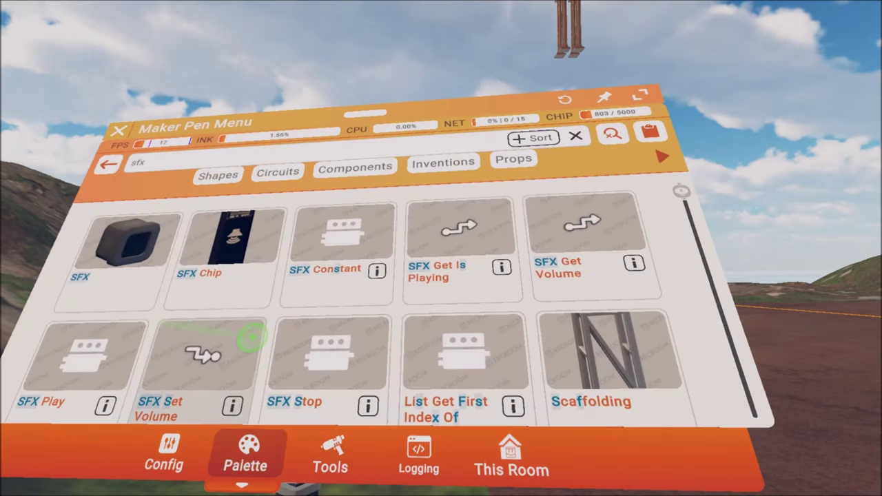
pyautogui.click(576, 136)
pyautogui.write('inte')
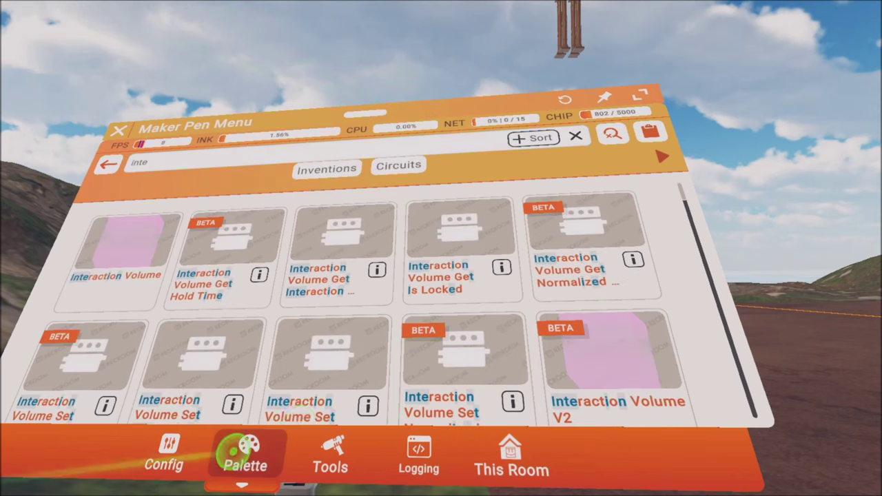
pyautogui.click(624, 379)
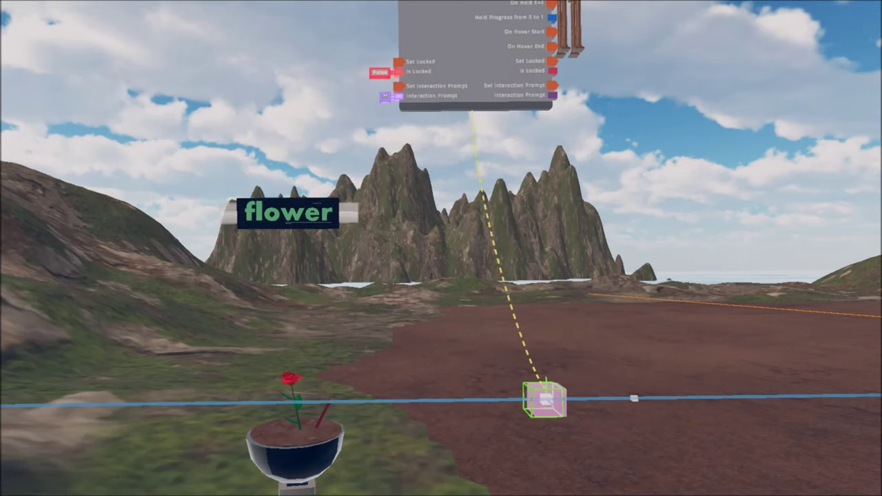
# - Move the interaction volume over the rose's base in the flowerpot, just above the soil
pyautogui.moveTo(634, 398); pyautogui.dragTo(380, 402)
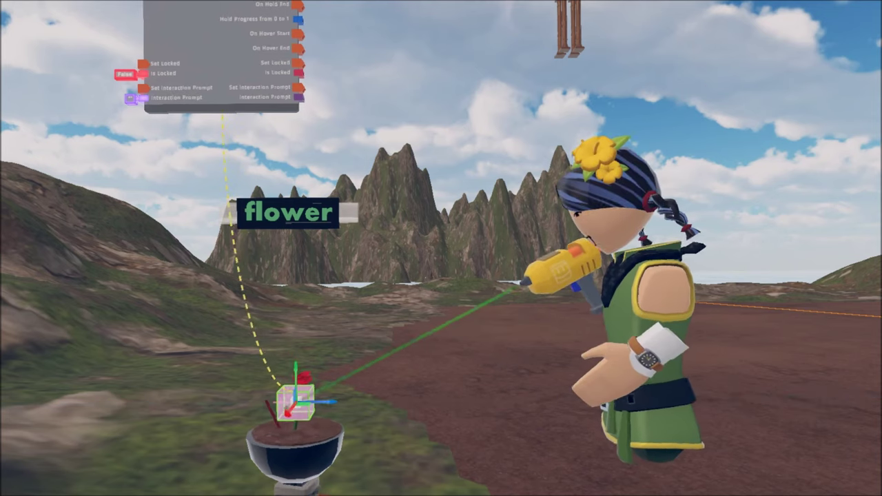
pyautogui.moveTo(284, 418); pyautogui.dragTo(292, 406)
pyautogui.moveTo(301, 330); pyautogui.dragTo(301, 353)
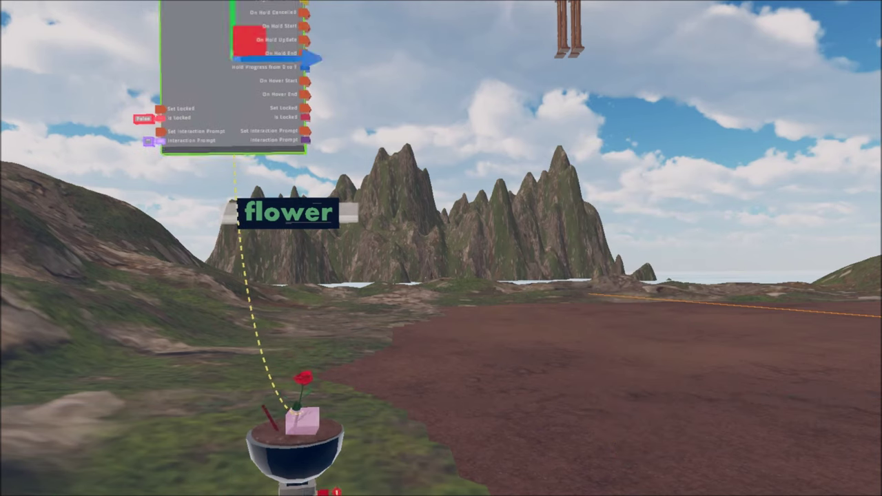
# - Move the Interaction Volume V2 chip down beside the flowerpot, clear of the flower sign
pyautogui.moveTo(233, 25); pyautogui.dragTo(235, 146)
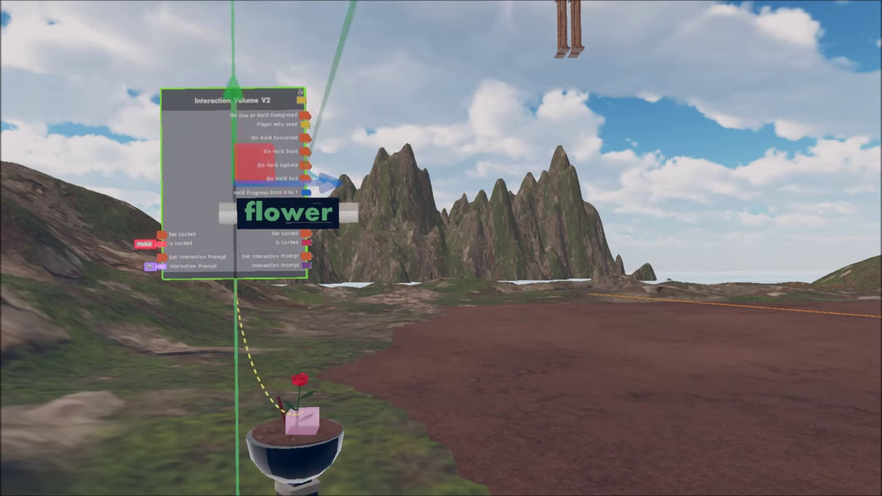
pyautogui.moveTo(311, 181); pyautogui.dragTo(214, 182)
pyautogui.moveTo(137, 128); pyautogui.dragTo(137, 308)
# - Configure the flowerpot's interaction volume with an Interaction Hold Time of 2 s
pyautogui.press('f')
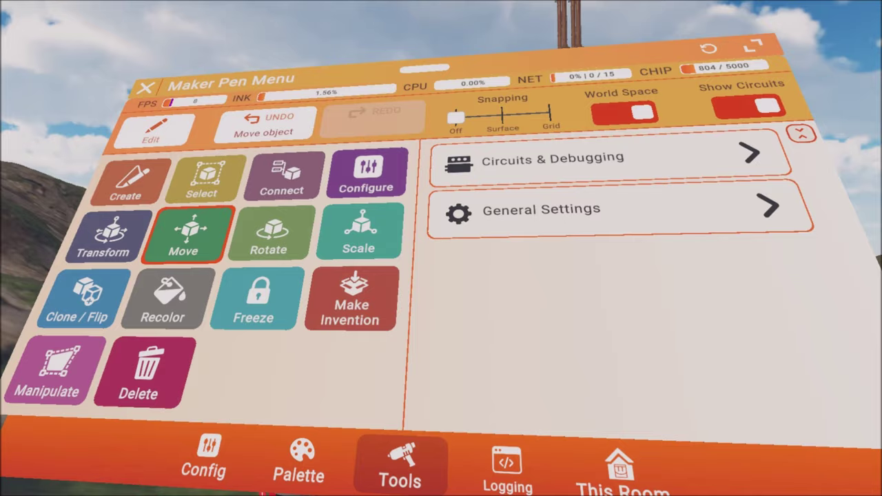
pyautogui.click(364, 166)
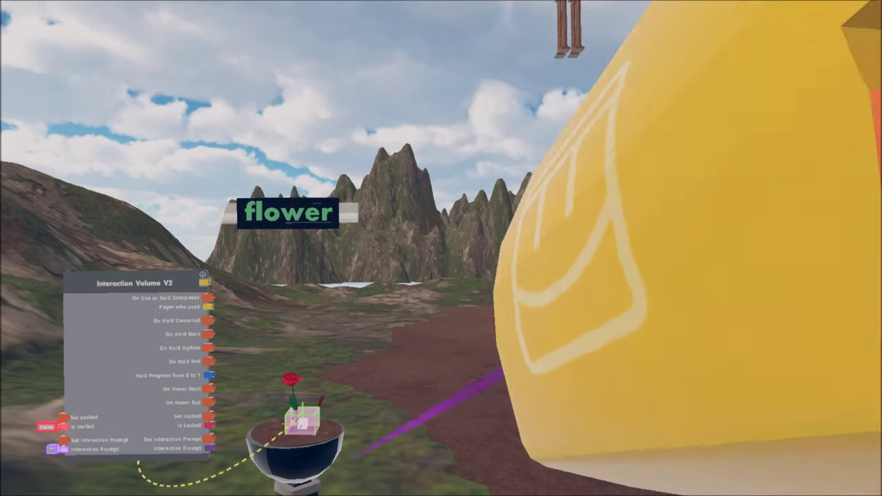
pyautogui.click(303, 419)
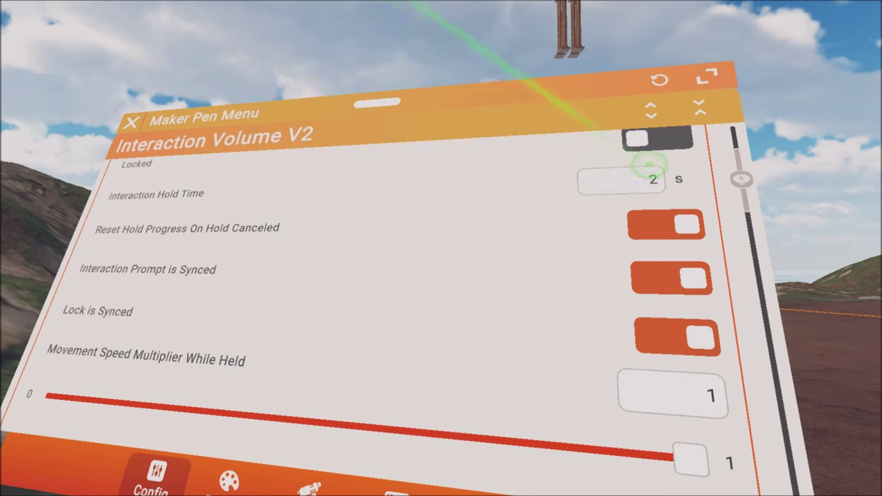
# - Place the animation controller on the ground beside the flowerpot and bring its chip next to the Interaction Volume V2 chip
pyautogui.moveTo(821, 273); pyautogui.dragTo(419, 282)
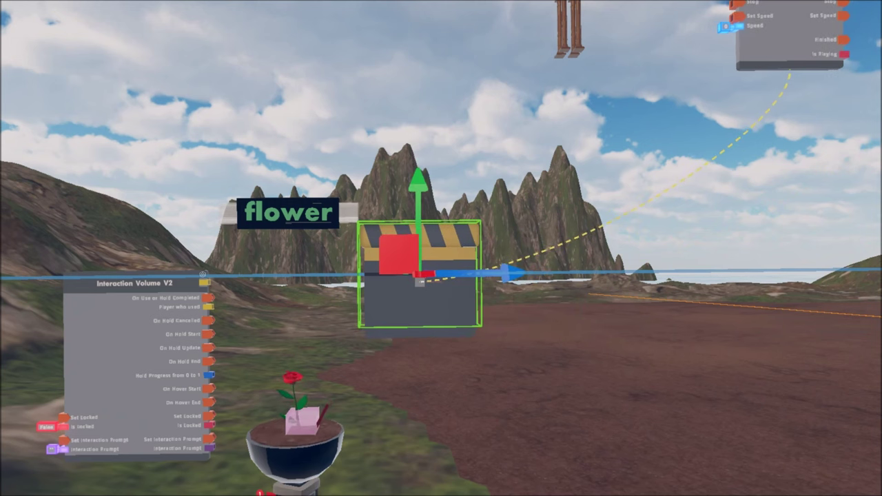
pyautogui.moveTo(418, 181); pyautogui.dragTo(419, 364)
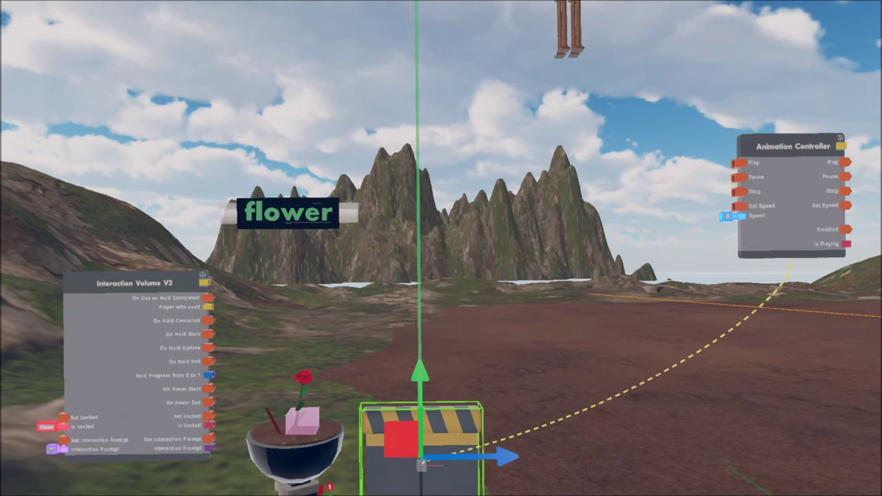
pyautogui.click(791, 196)
pyautogui.moveTo(872, 196); pyautogui.dragTo(509, 198)
pyautogui.moveTo(424, 99); pyautogui.dragTo(425, 212)
pyautogui.press('Escape')
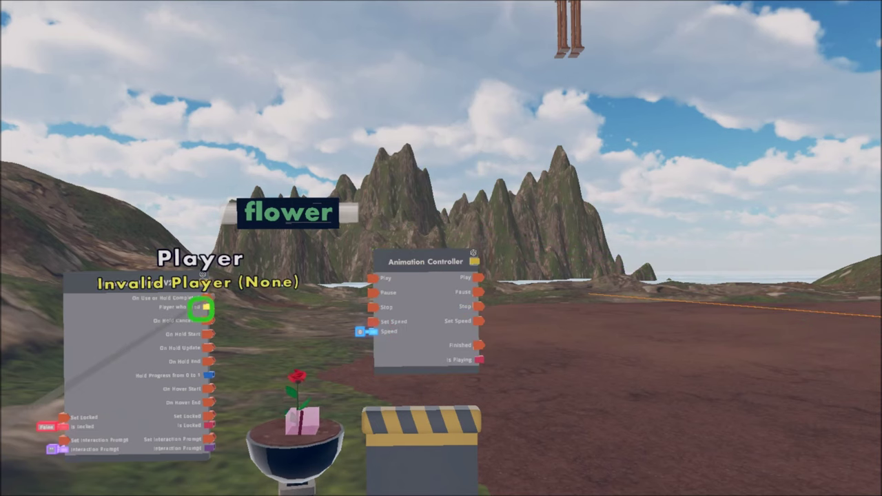
# - Connect the interaction volume's On Use or Hold Completed output to the Animation Controller's Play input and open the animation frame settings
pyautogui.moveTo(204, 300); pyautogui.dragTo(370, 280)
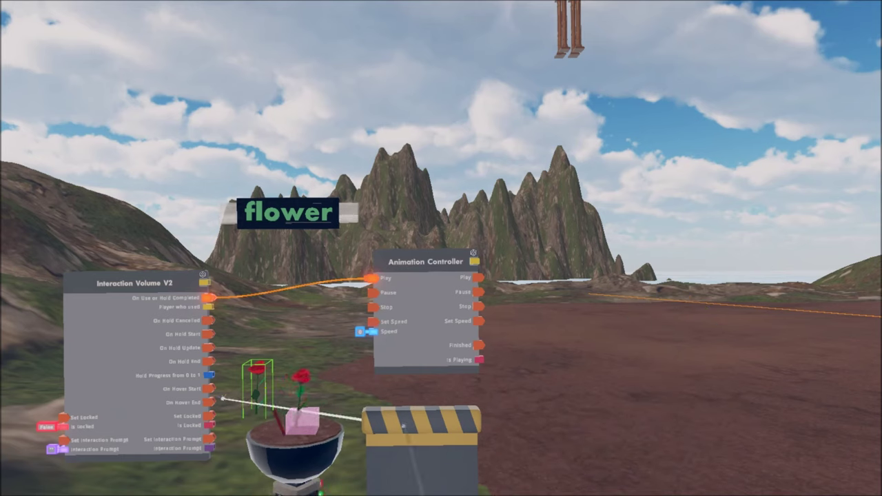
pyautogui.press('f')
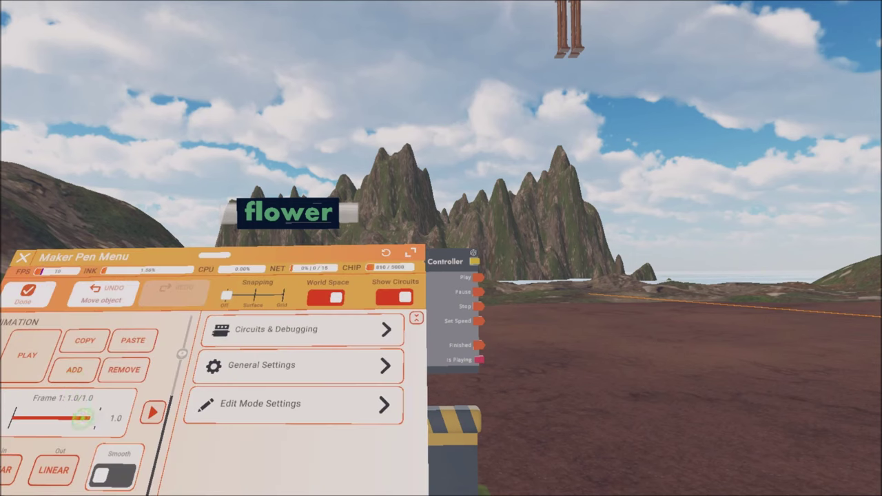
pyautogui.press('Tab')
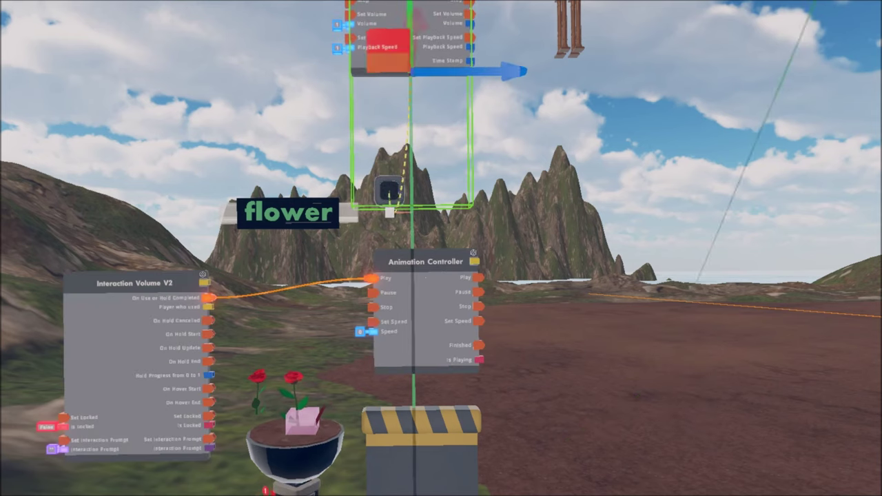
# - Lower the Audio Player chip and the SFX chip into place above the flower sign and Animation Controller chip
pyautogui.moveTo(410, 2); pyautogui.dragTo(411, 68)
pyautogui.moveTo(251, 14); pyautogui.dragTo(252, 142)
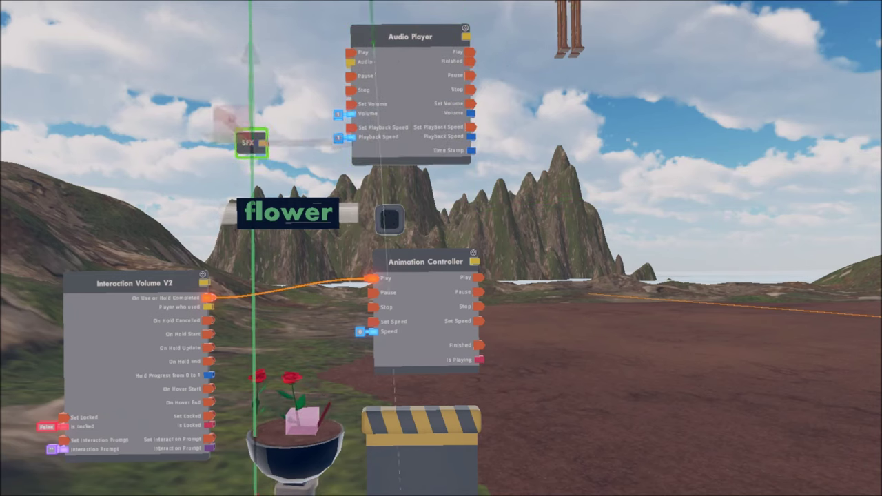
pyautogui.press('Escape')
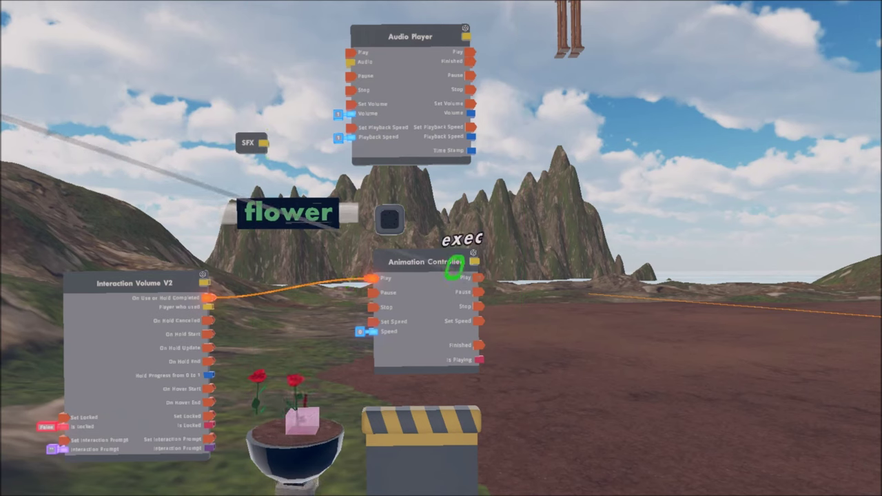
# - Connect the Animation Controller's Play output to the Audio Player's Play input and the SFX chip to its Audio input
pyautogui.moveTo(455, 265); pyautogui.dragTo(327, 44)
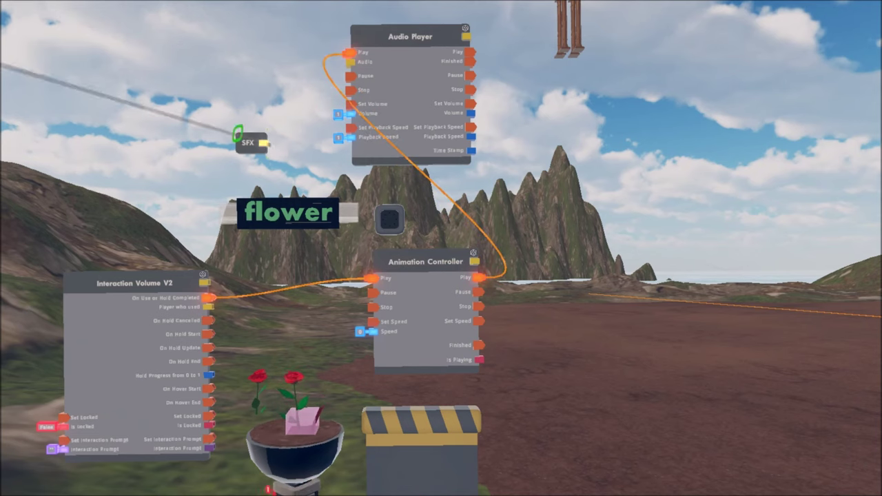
pyautogui.moveTo(263, 143)
pyautogui.mouseDown()
pyautogui.moveTo(785, 253)
pyautogui.moveTo(338, 110)
pyautogui.moveTo(325, 88)
pyautogui.moveTo(324, 49)
pyautogui.moveTo(327, 61)
pyautogui.mouseUp()
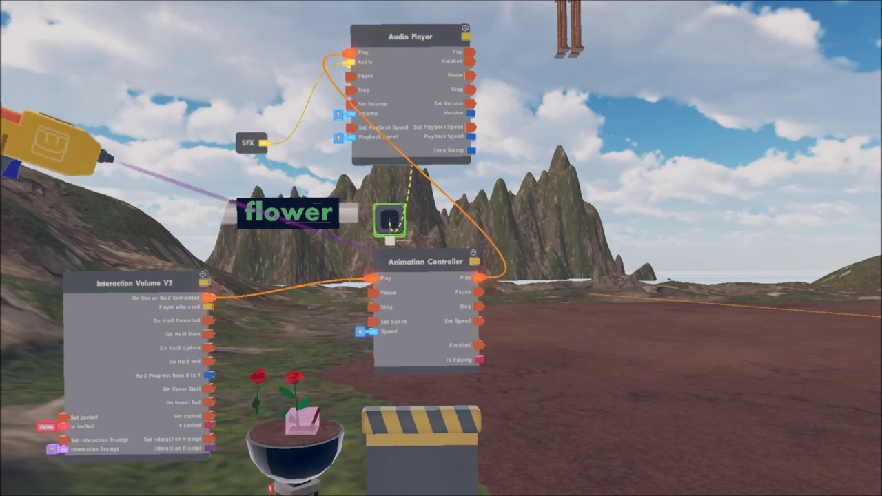
# - Enable Use 3D Audio in the audio player's configuration
pyautogui.click(389, 218)
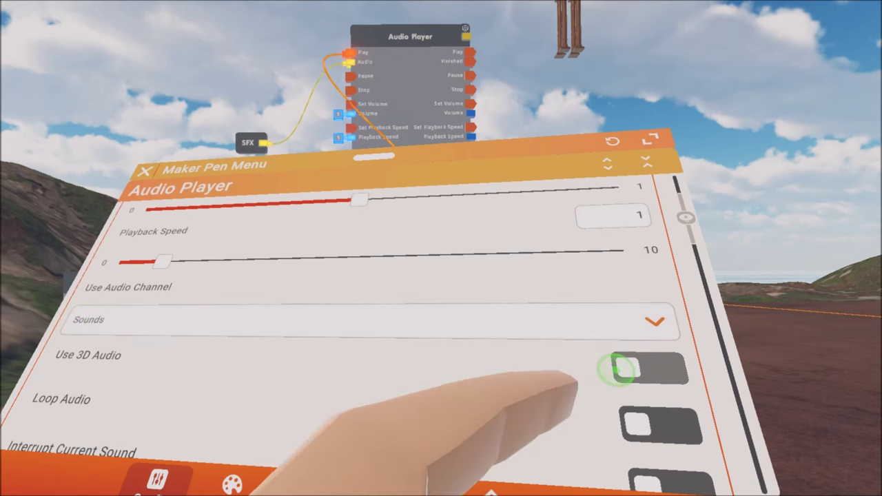
pyautogui.click(652, 368)
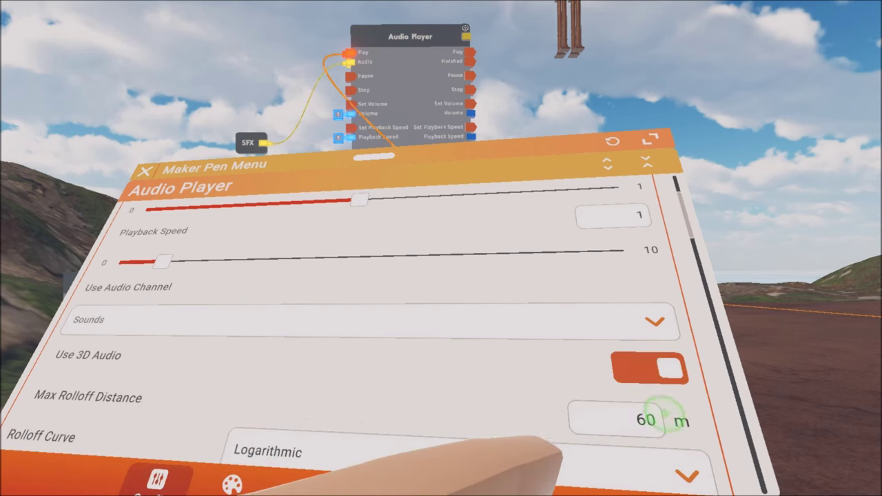
pyautogui.press('Escape')
pyautogui.press('f')
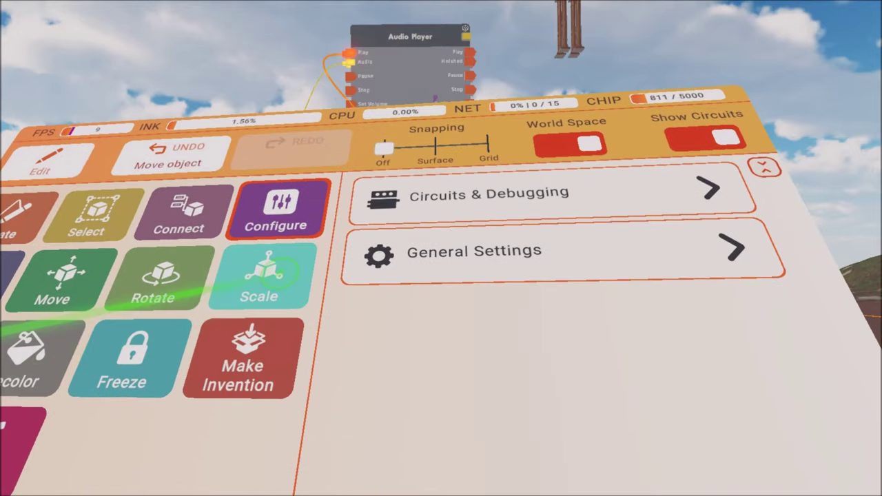
pyautogui.press('Escape')
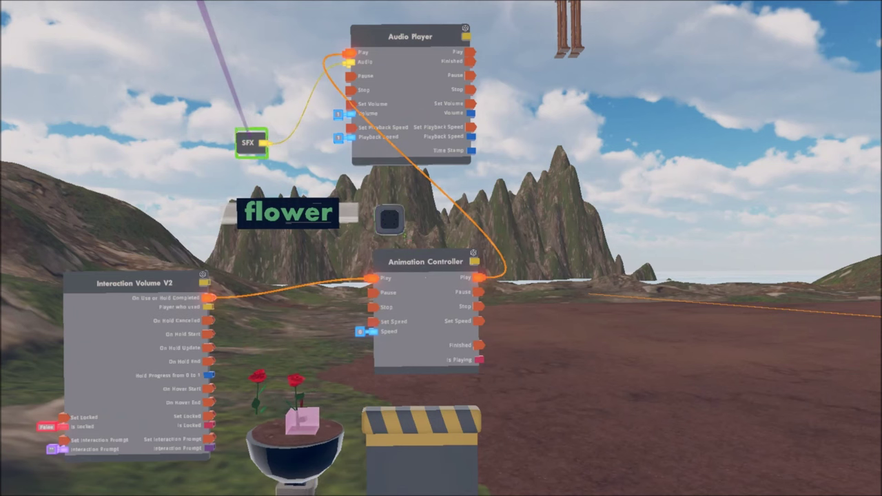
# - Set the SFX chip's SFX Clip to Click
pyautogui.click(252, 144)
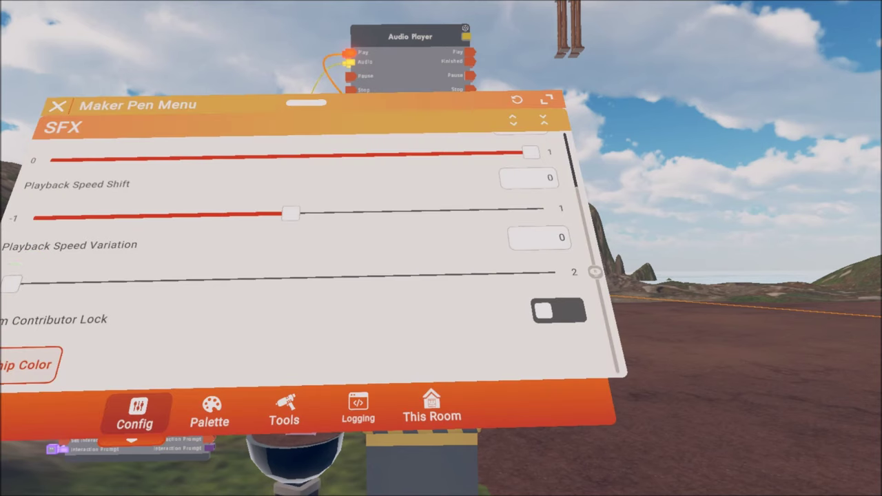
pyautogui.scroll(5, 80, 273)
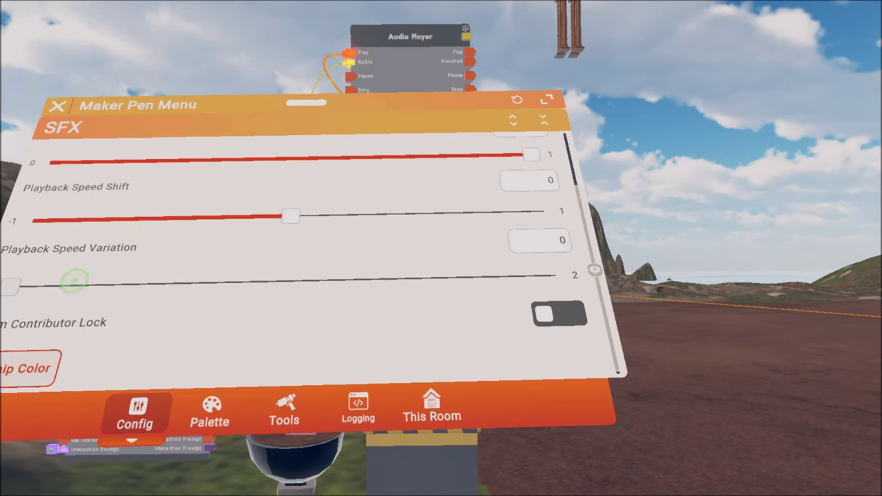
pyautogui.scroll(1, 214, 222)
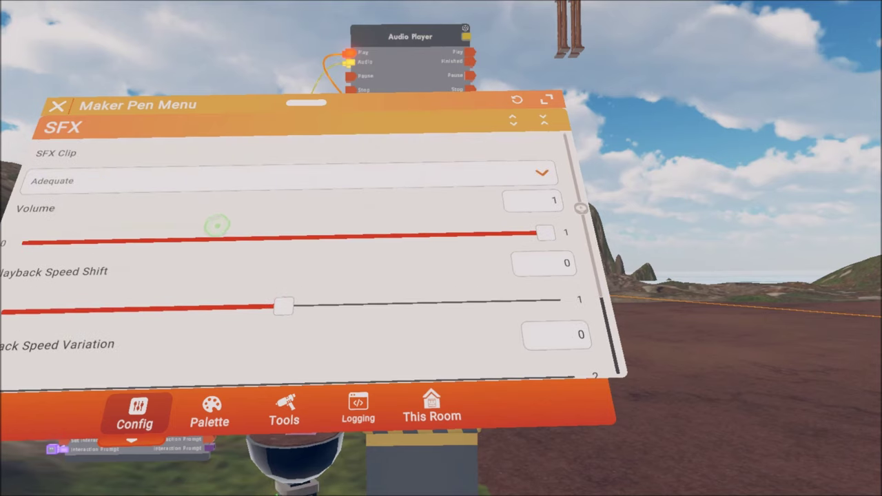
pyautogui.click(157, 182)
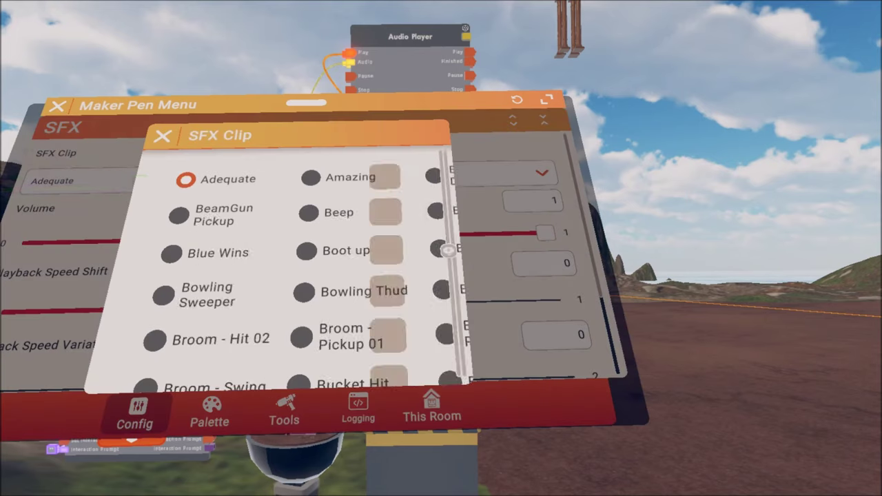
pyautogui.click(310, 175)
pyautogui.click(301, 287)
pyautogui.scroll(-3, 262, 294)
pyautogui.scroll(-5, 258, 297)
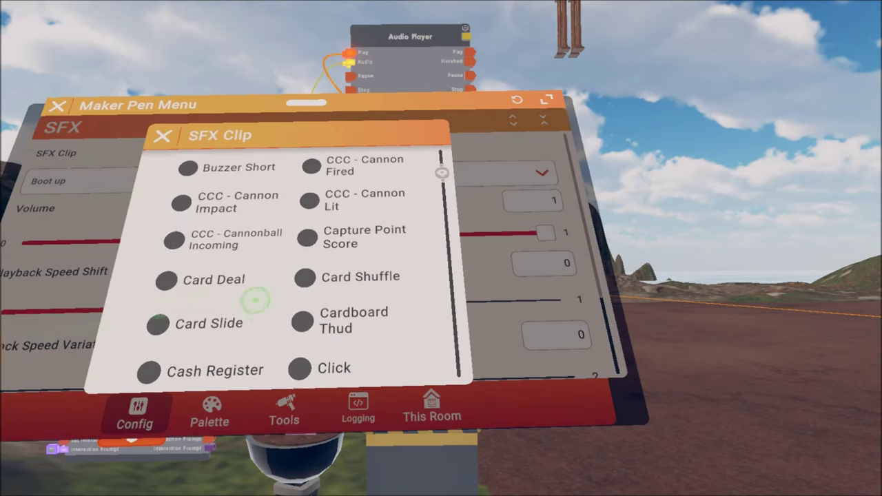
pyautogui.click(304, 284)
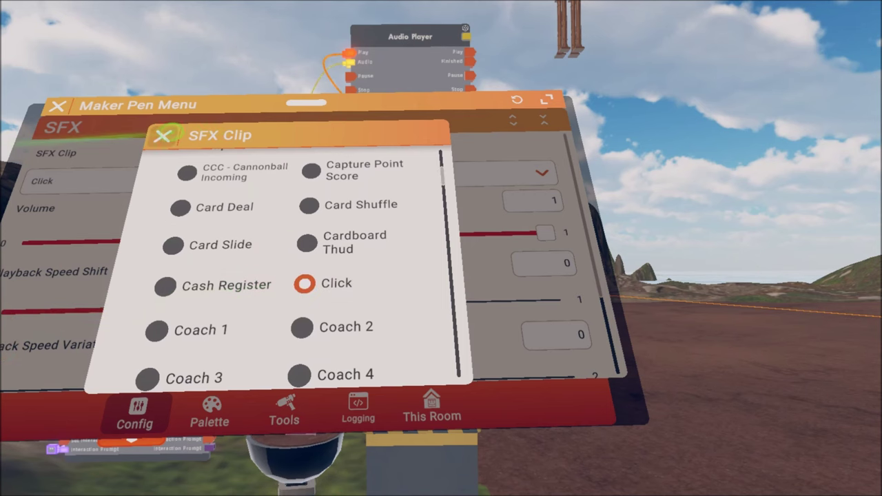
pyautogui.click(163, 135)
pyautogui.click(59, 106)
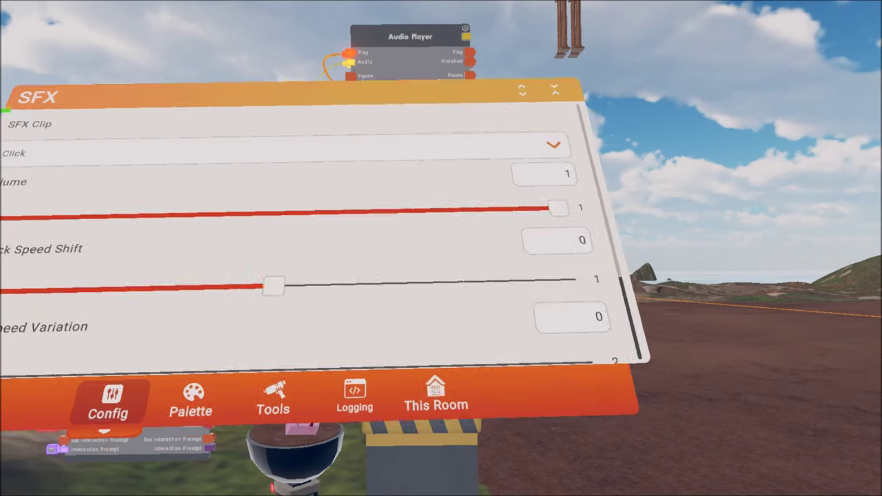